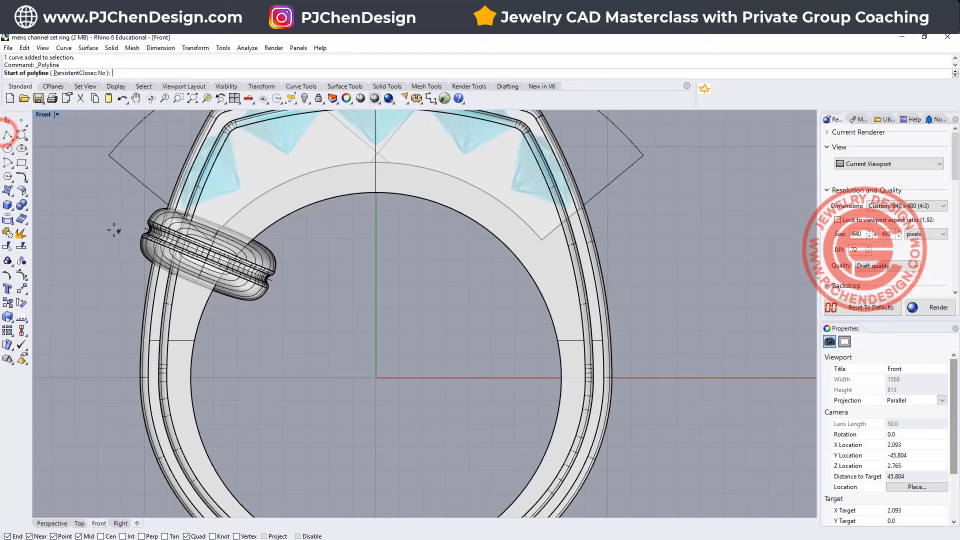
Draw a slanted straight line through the rounded band on the ring's left side in the Front view and restore the four-view layout.
left_click(114, 228)
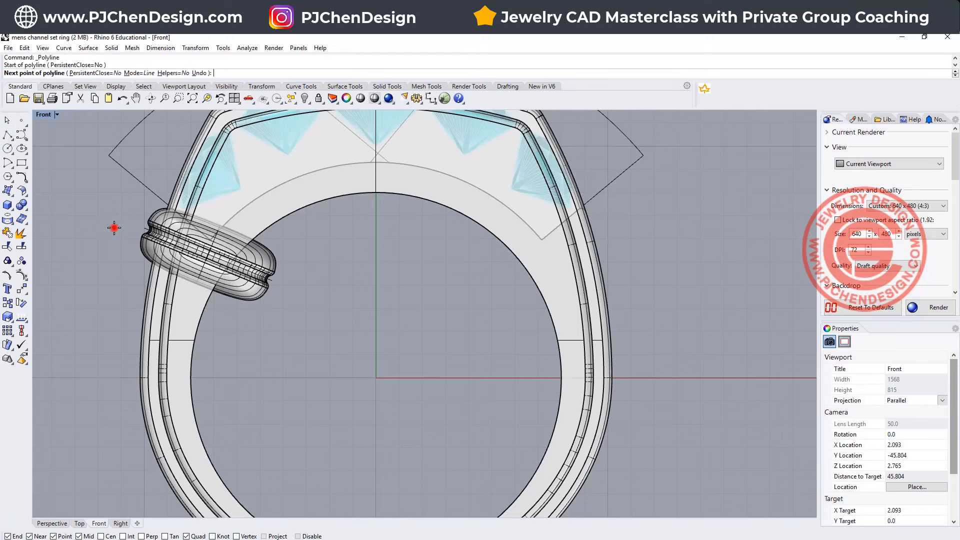
left_click(322, 314)
right_click(322, 314)
double_click(44, 114)
Draw a centered rounded rectangle with arc corners below the setting in the Right view.
left_click(537, 399)
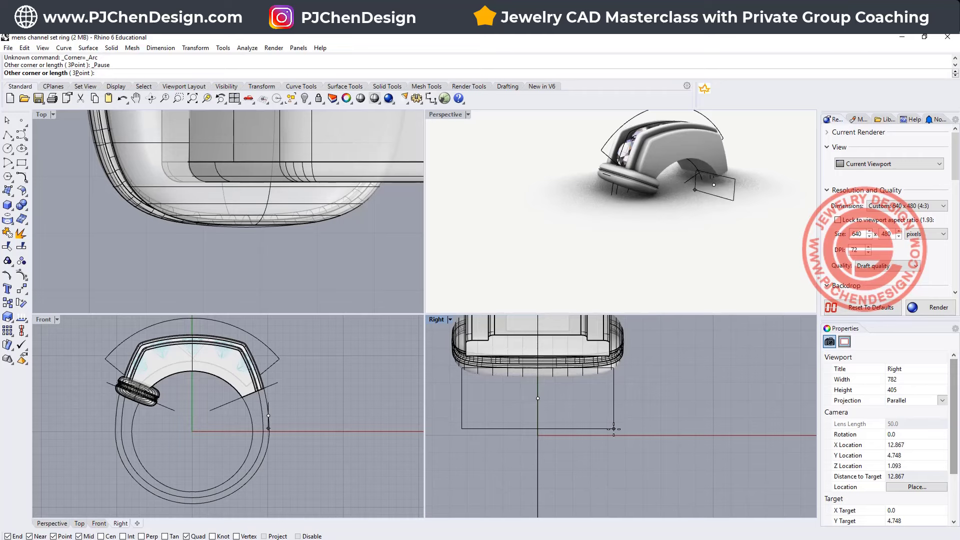
left_click(614, 429)
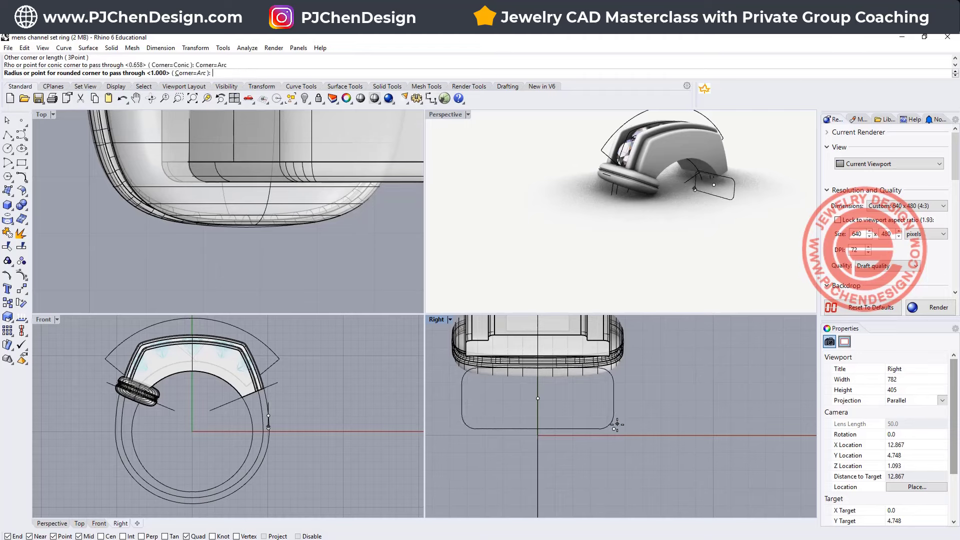
left_click(618, 426)
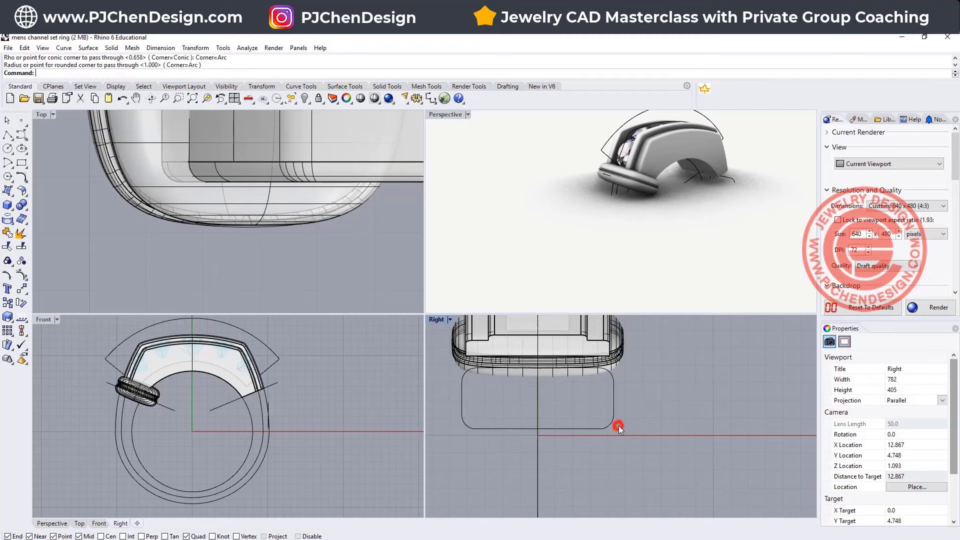
Rotate the rounded rectangle in the Front view to match the angle of the slanted line at the setting's right end.
scroll(311, 435, "up", 3)
scroll(307, 440, "down", 3)
mouse_move(307, 440)
right_mouse_down()
mouse_move(331, 430)
mouse_move(321, 434)
right_mouse_up()
left_click_drag(289, 454, 248, 407)
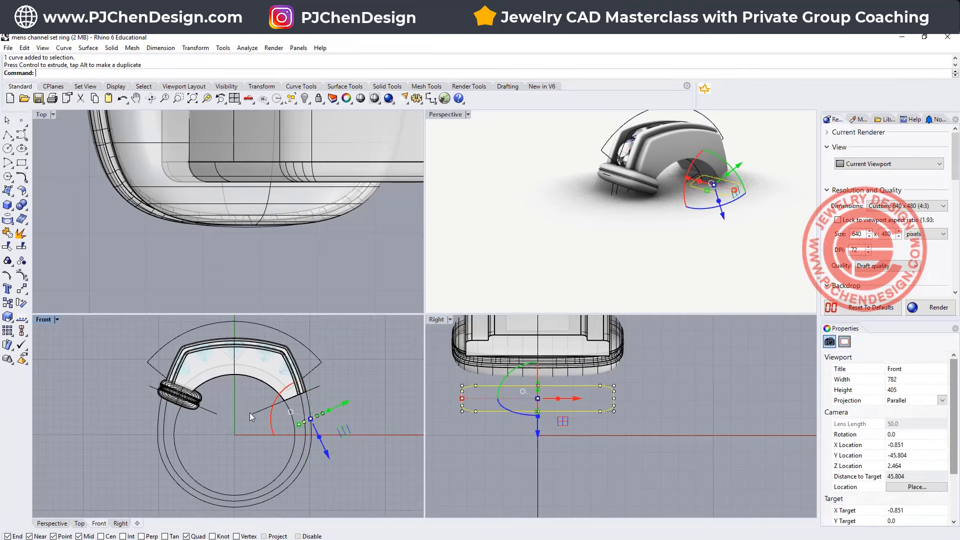
Move the rotated rectangle onto the slanted line at the right end of the channel setting.
scroll(303, 422, "up", 5)
right_click_drag(298, 422, 290, 443)
scroll(235, 385, "down", 3)
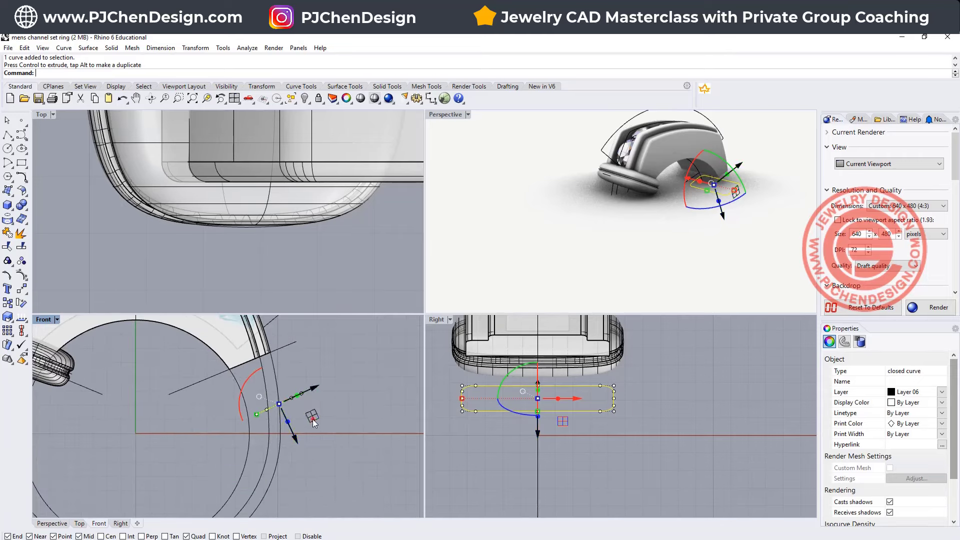
left_click_drag(312, 416, 286, 381)
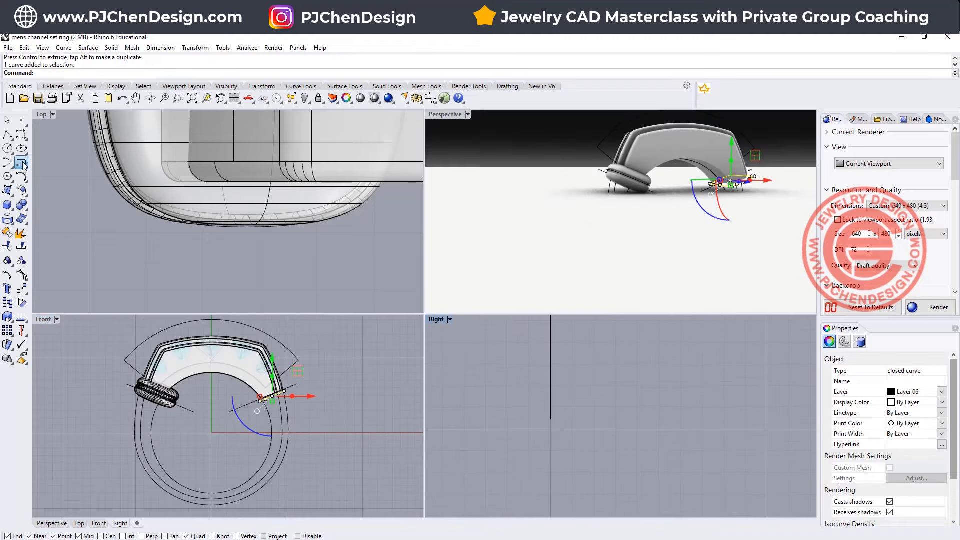
Draw a smaller centered rounded rectangle with arc corners at the bottom of the shank in the Right view.
left_click(25, 166)
left_click(91, 168)
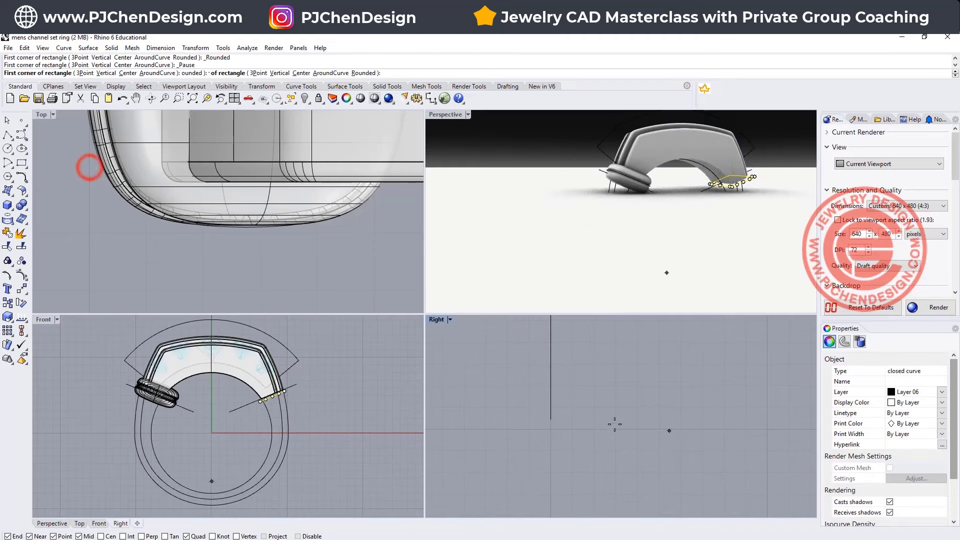
left_click(123, 74)
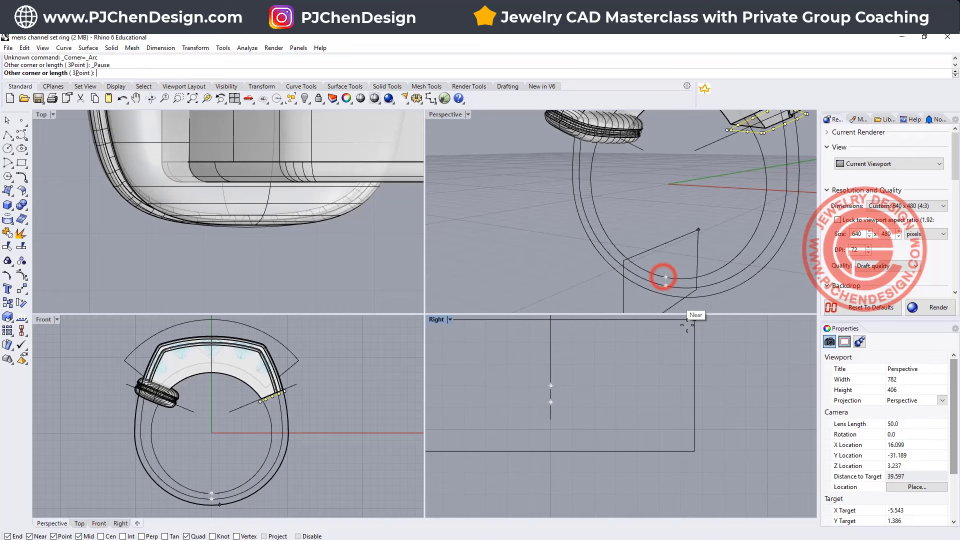
left_click(551, 385)
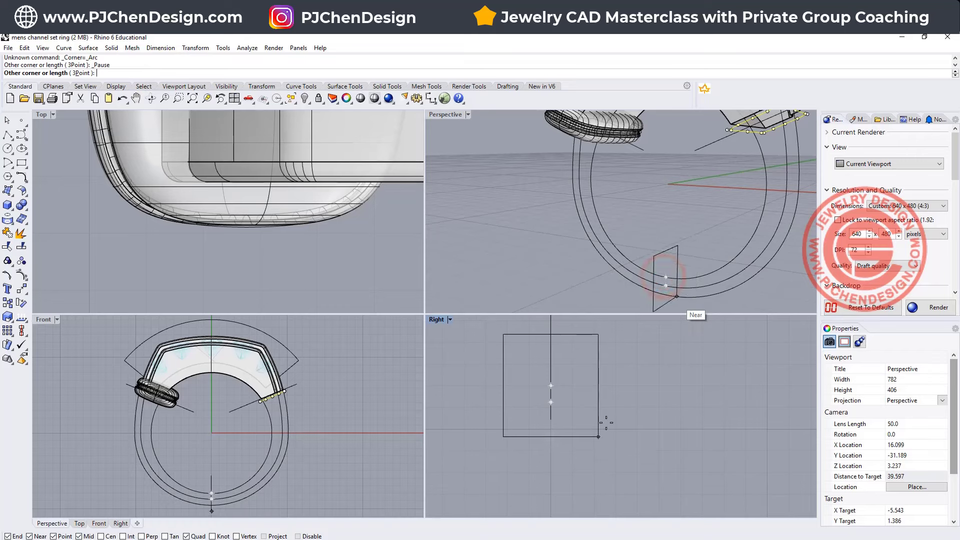
scroll(595, 406, "down", 5)
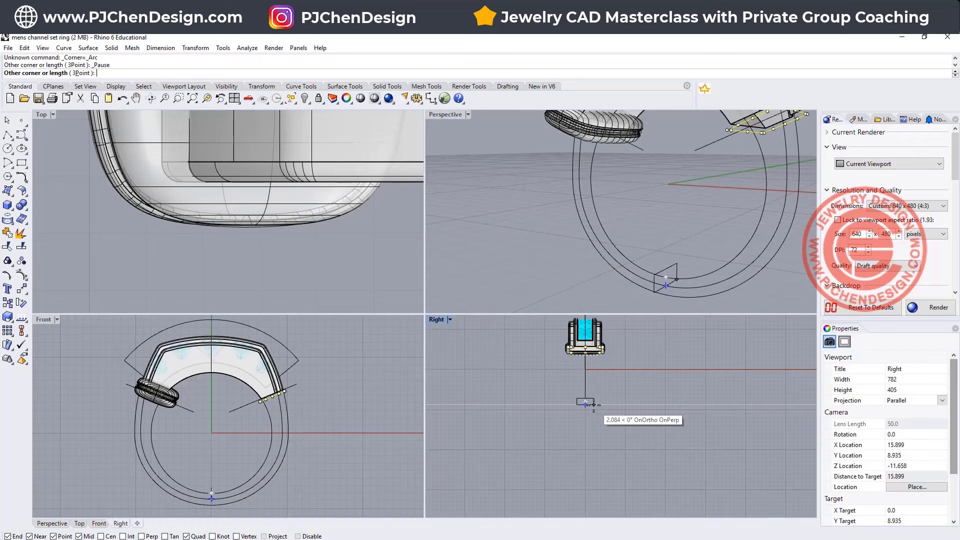
scroll(595, 404, "up", 2)
left_click(596, 404)
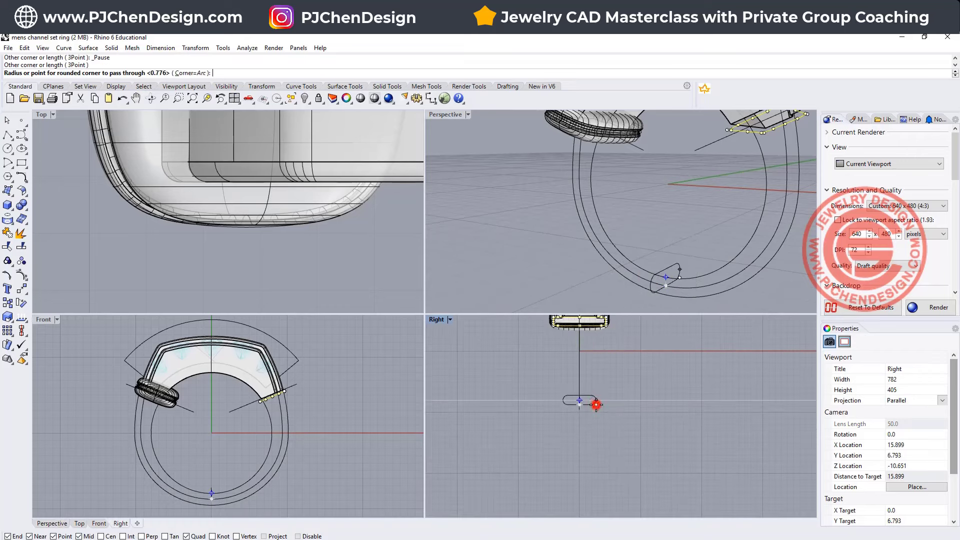
scroll(596, 403, "up", 3)
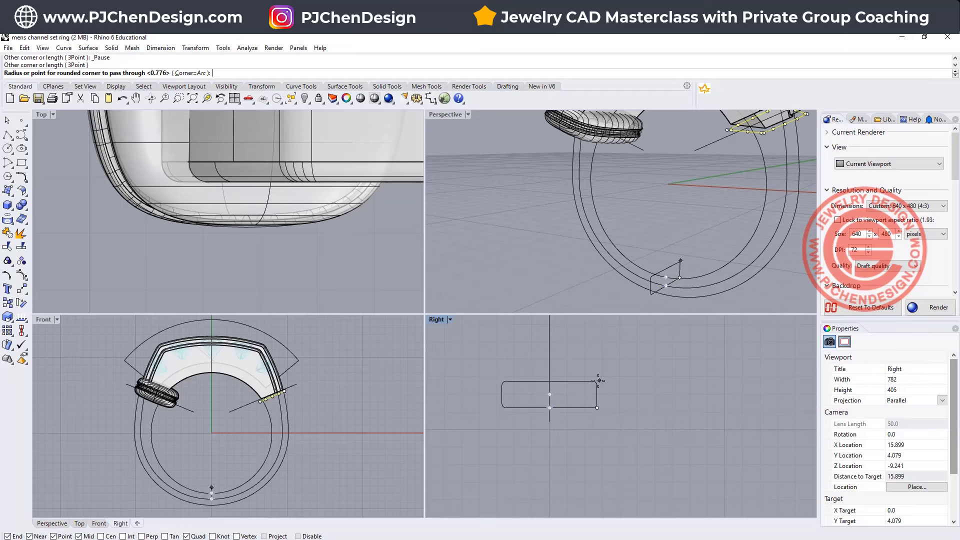
left_click(594, 384)
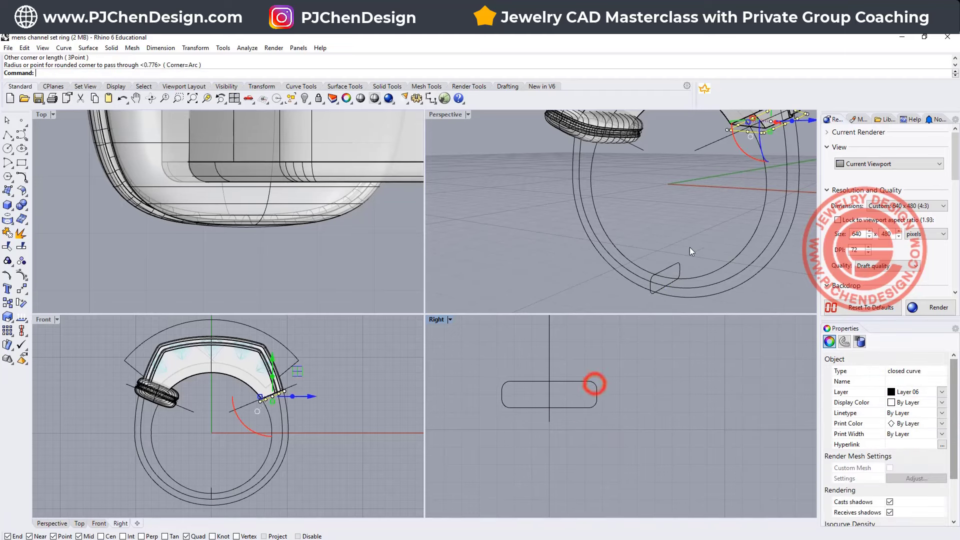
Move the bottom rectangle so its upper midpoint snaps to the lowest quadrant of the inner finger circle.
right_click_drag(688, 230, 654, 243, "shift")
scroll(650, 247, "up", 4)
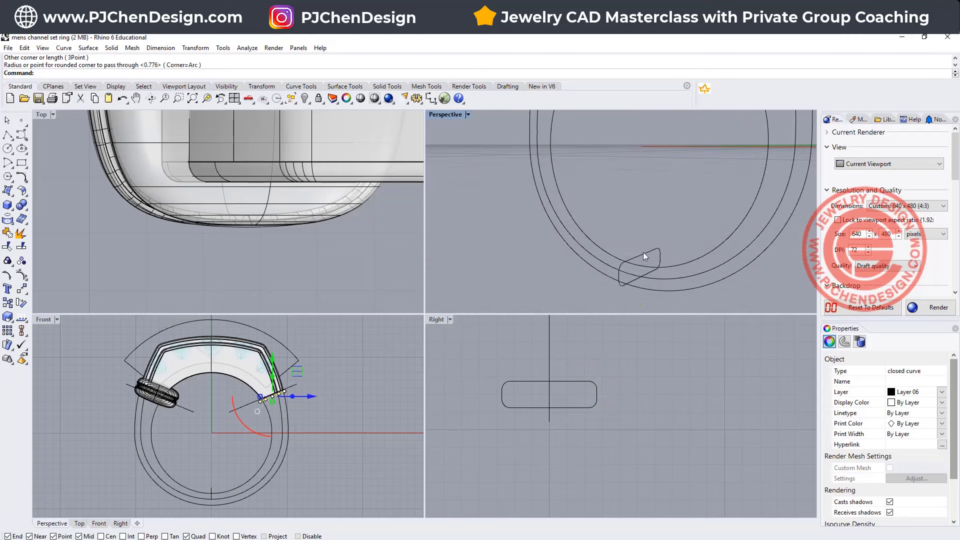
left_click(643, 253)
left_click(24, 288)
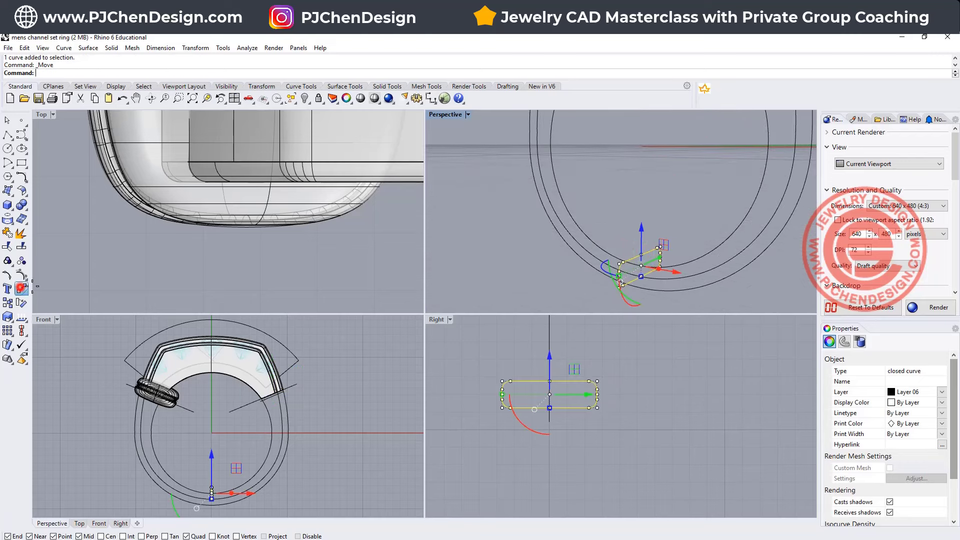
left_click(637, 255)
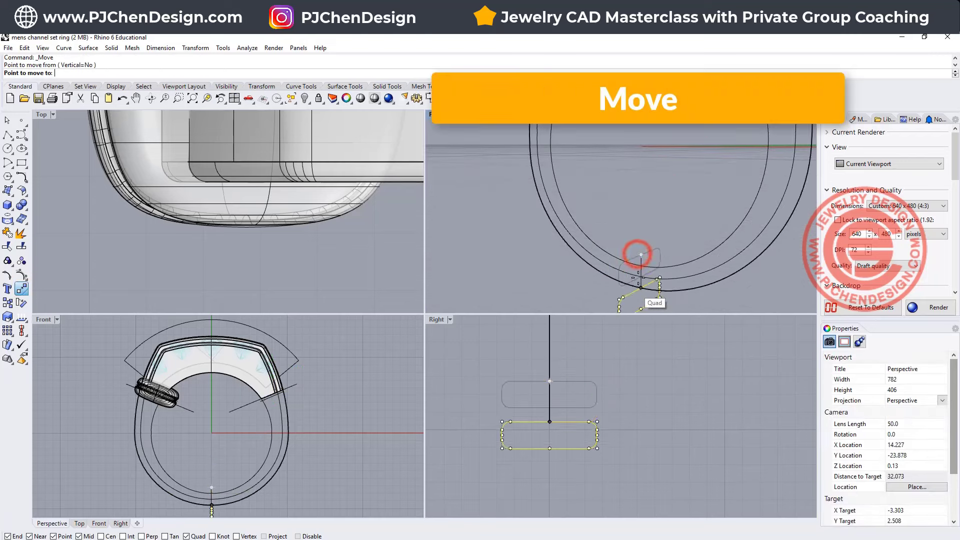
left_click(642, 269)
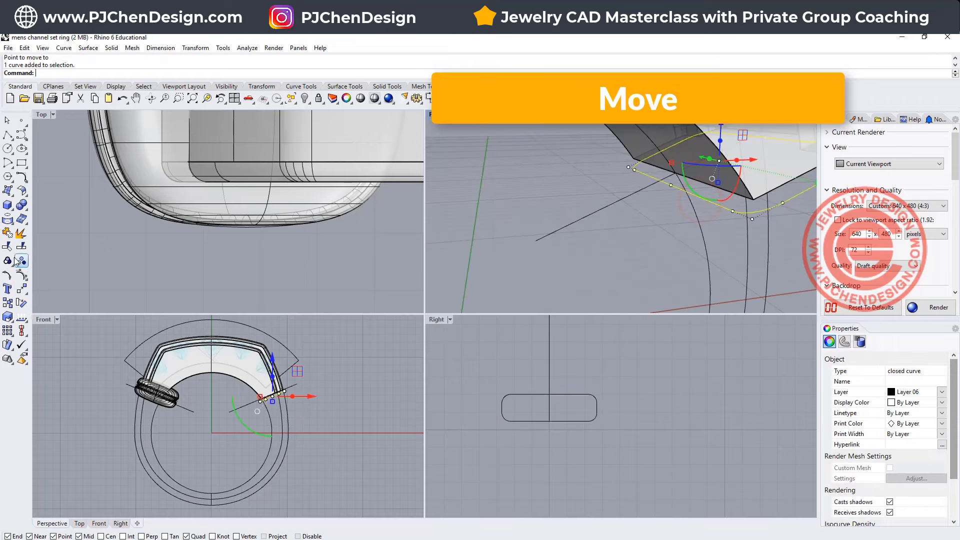
Move the setting-end rectangle so the midpoint of its inner edge snaps to the inner finger circle.
left_click(20, 290)
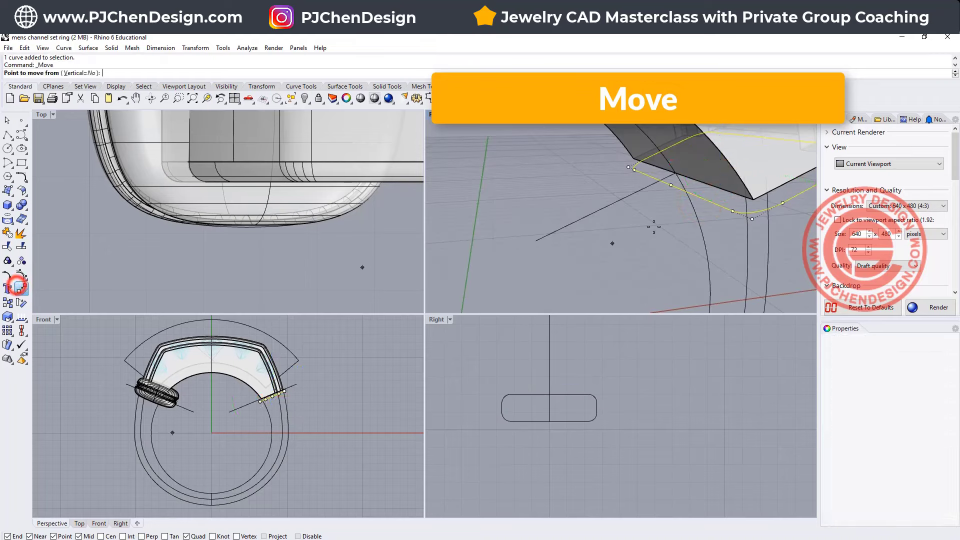
left_click(672, 189)
left_click(671, 182)
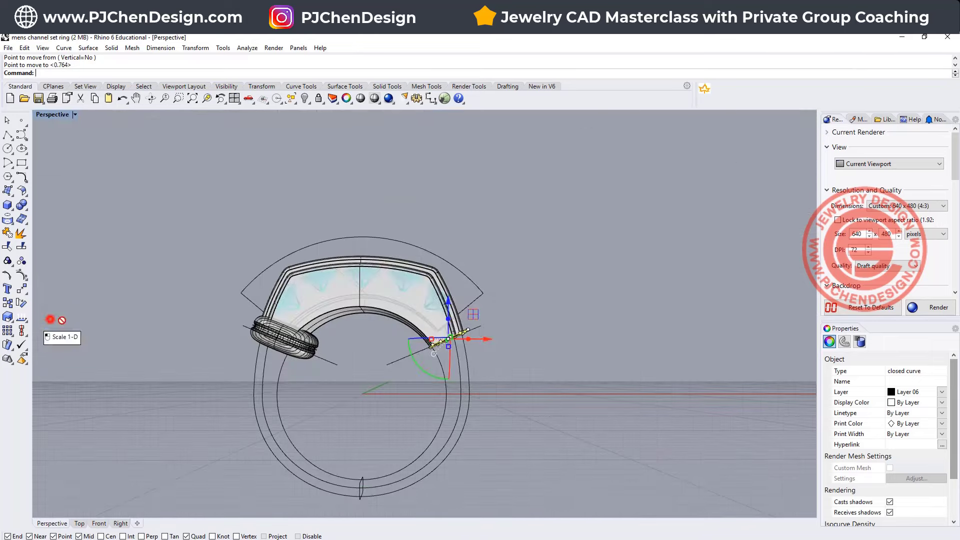
Scale the setting-end rectangle in one direction from its inner midpoint so its outer edge meets the outer ring curve.
left_click(50, 320)
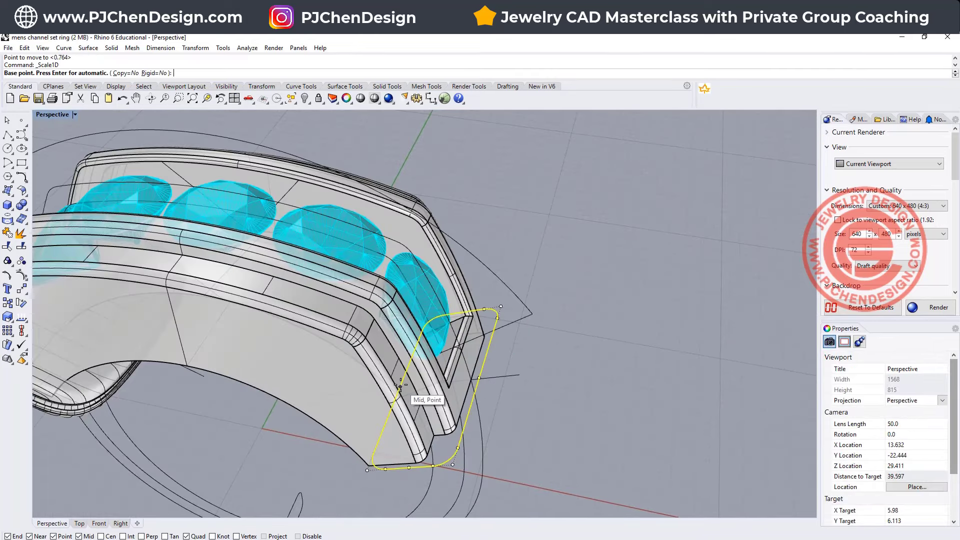
left_click(401, 384)
left_click(479, 378)
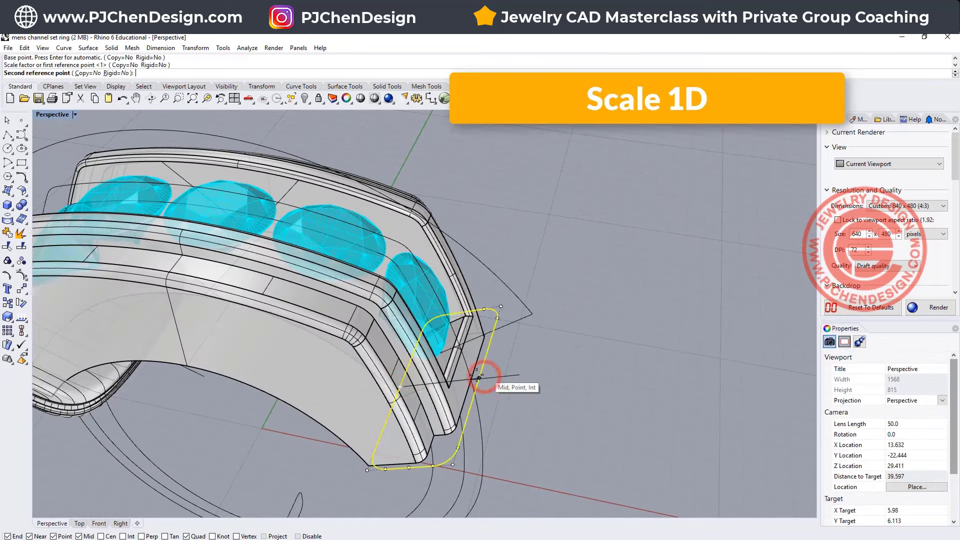
left_click(472, 379)
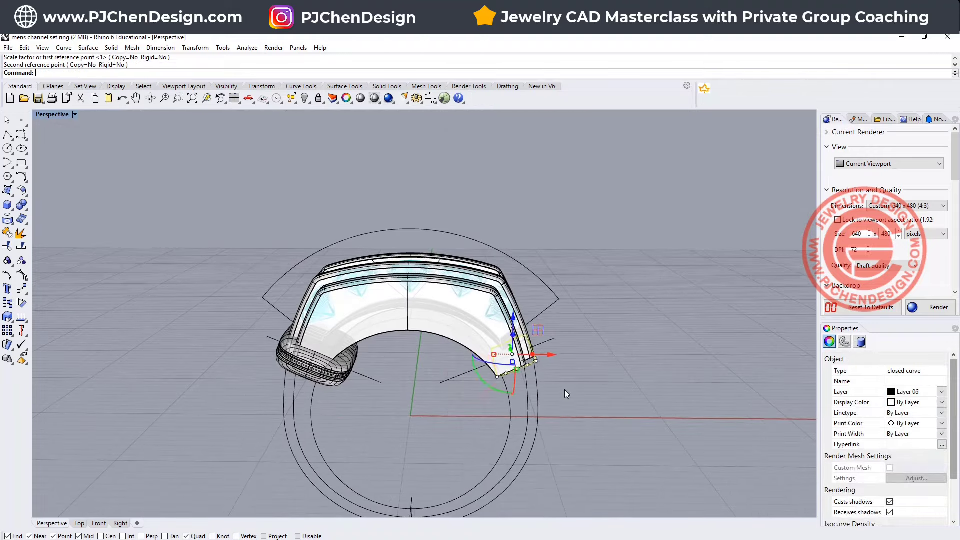
left_click(584, 392)
Mirror the setting-end rectangle to the opposite side about the vertical axis through the origin (0) in the Front view.
left_click(527, 358)
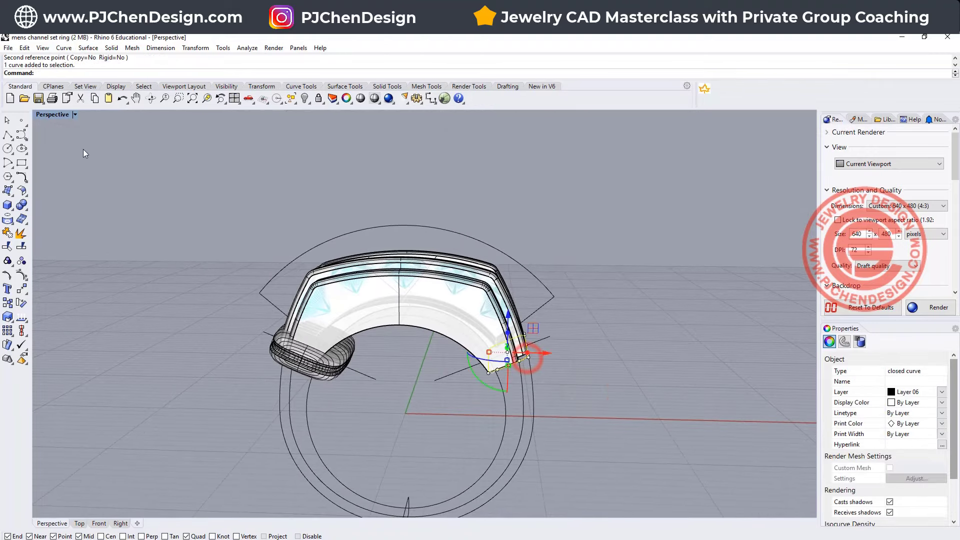
double_click(46, 115)
left_click(21, 288)
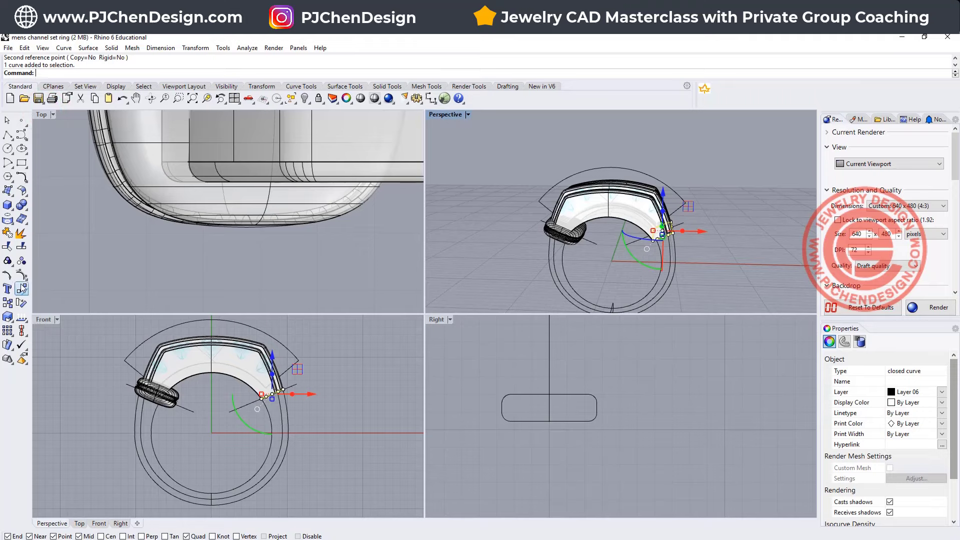
left_click(106, 295)
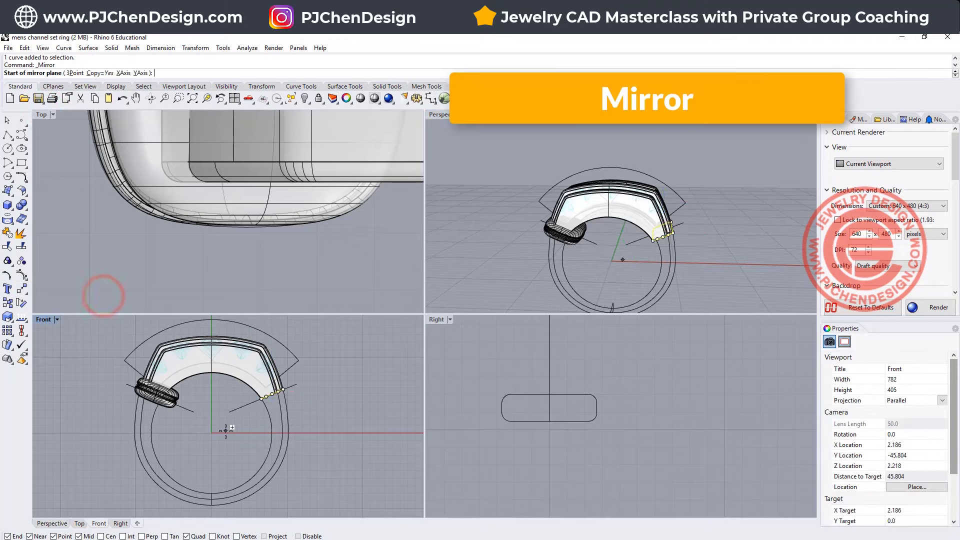
type("0")
key("Return")
left_click(208, 400)
Hide the solid rounded band at the left end of the setting.
right_click_drag(578, 310, 592, 249)
left_click(592, 249)
left_click(305, 98)
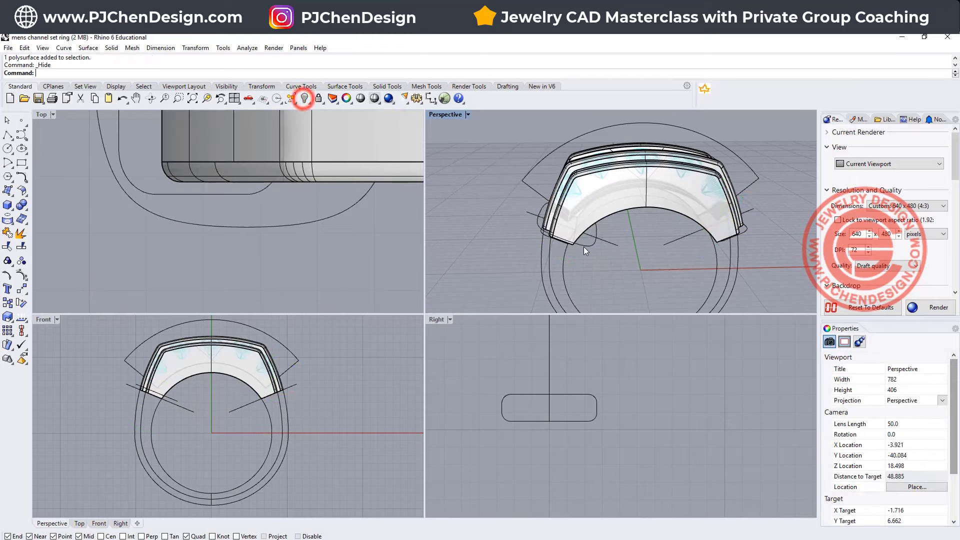
Select the two setting-end rectangles and the bottom shank rectangle and color all three curves red.
scroll(536, 235, "up", 5)
left_click(584, 250)
right_click_drag(586, 252, 694, 220)
left_click(700, 164, "shift")
right_click_drag(600, 311, 537, 269)
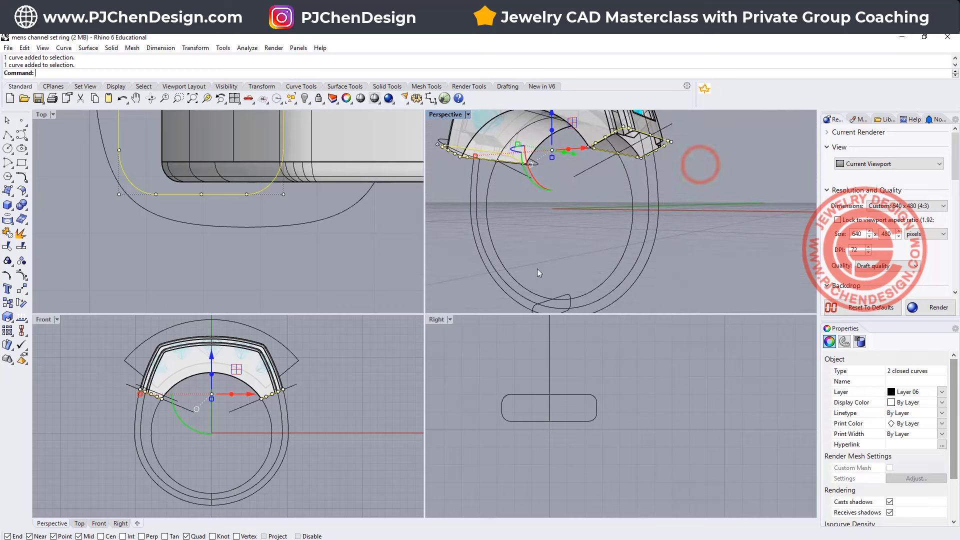
left_click(563, 299)
left_click(942, 403)
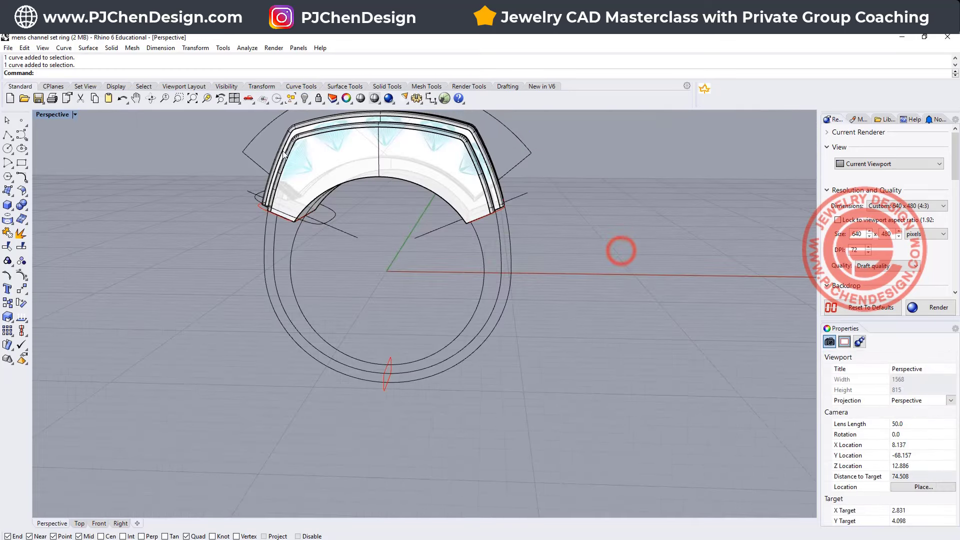
Start a Sweep 2 Rails with the inner and outermost ring circles as rails and the three red rectangles as cross sections.
left_click(88, 47)
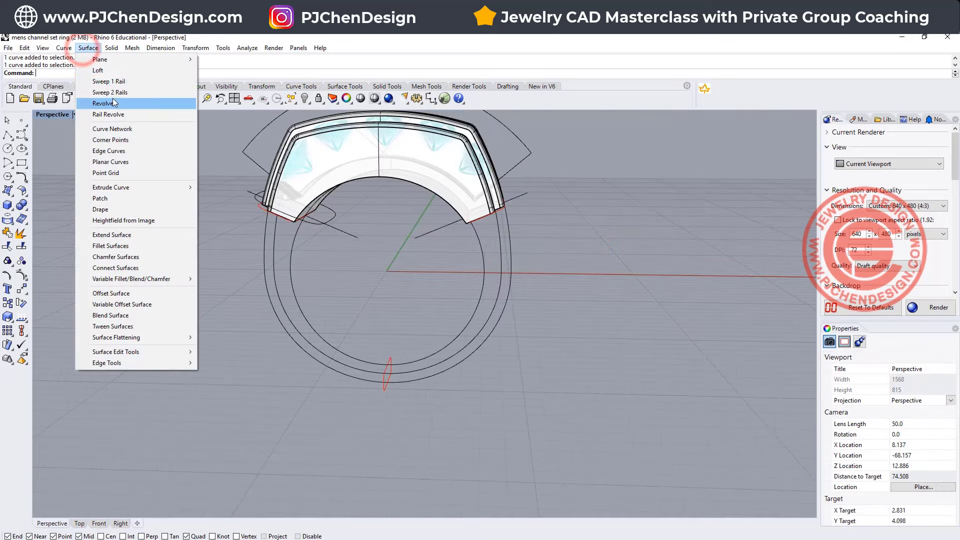
left_click(113, 94)
right_click_drag(350, 240, 494, 245)
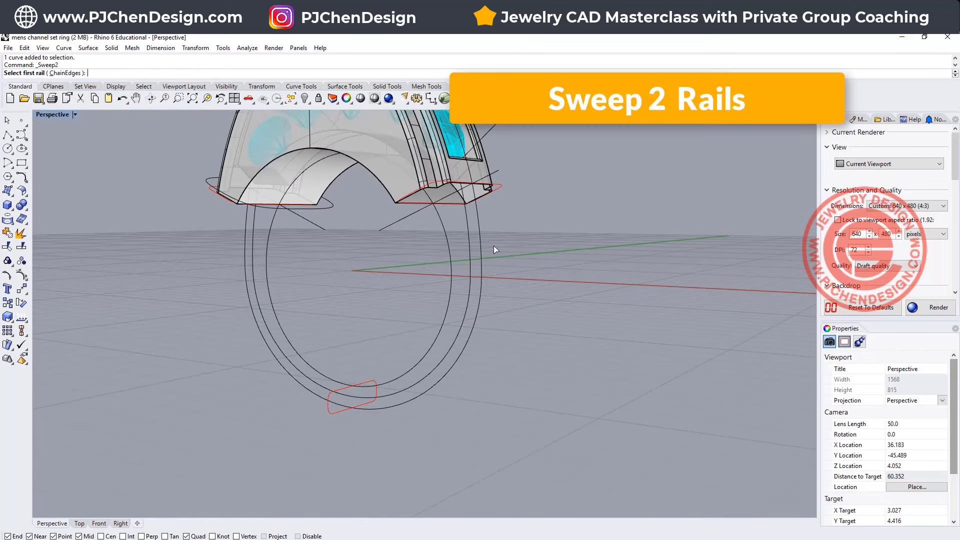
left_click(447, 244)
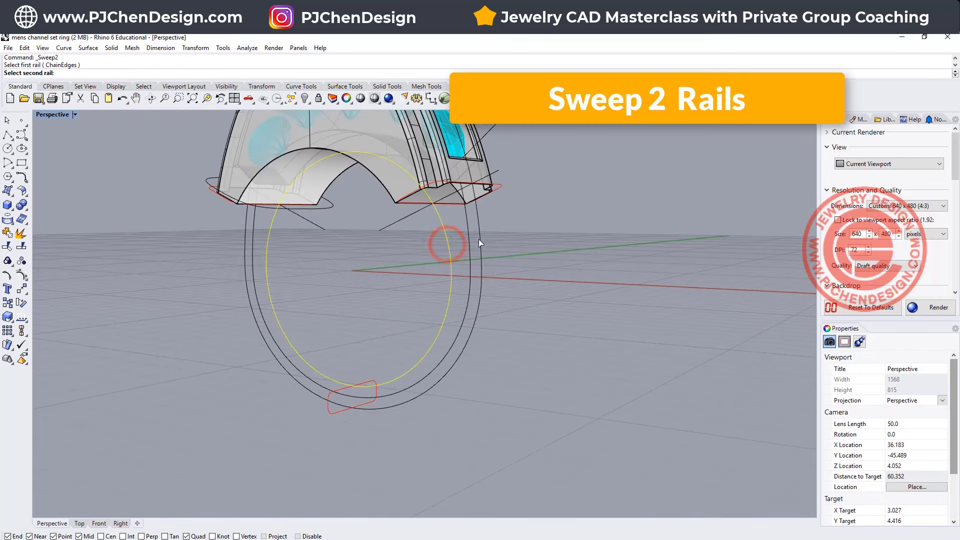
left_click(480, 236)
left_click(500, 186)
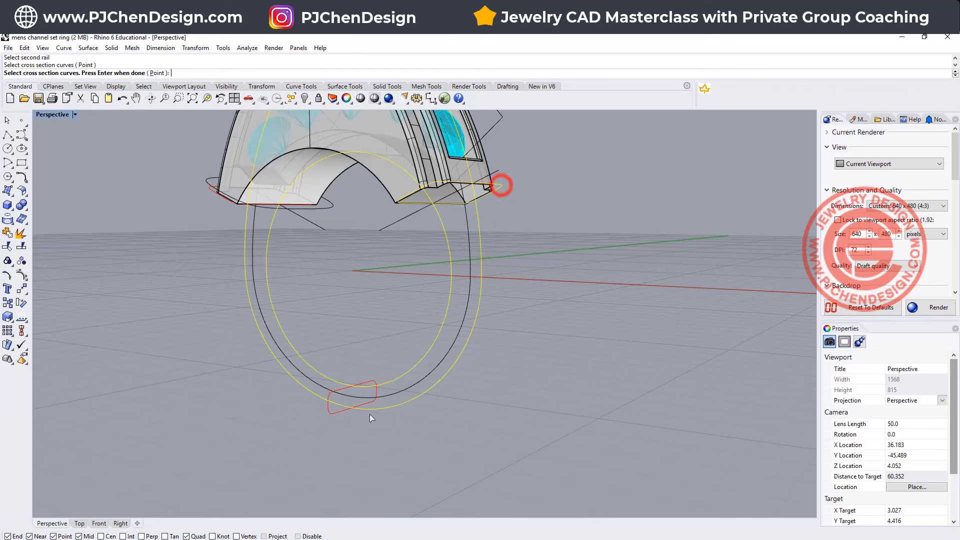
left_click(334, 414)
right_click(209, 192)
Align the sweep's seam points at the middle of the inner edge of all three cross sections.
scroll(525, 364, "up", 3)
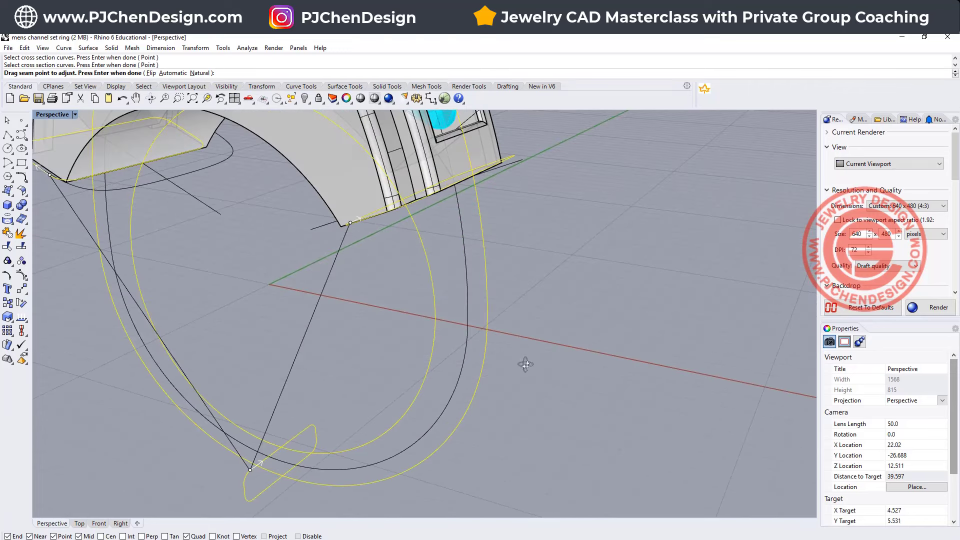
mouse_move(350, 226)
left_mouse_down()
mouse_move(389, 212)
mouse_move(425, 215)
mouse_move(402, 199)
left_mouse_up()
left_click_drag(250, 470, 281, 447)
left_click_drag(48, 175, 144, 165)
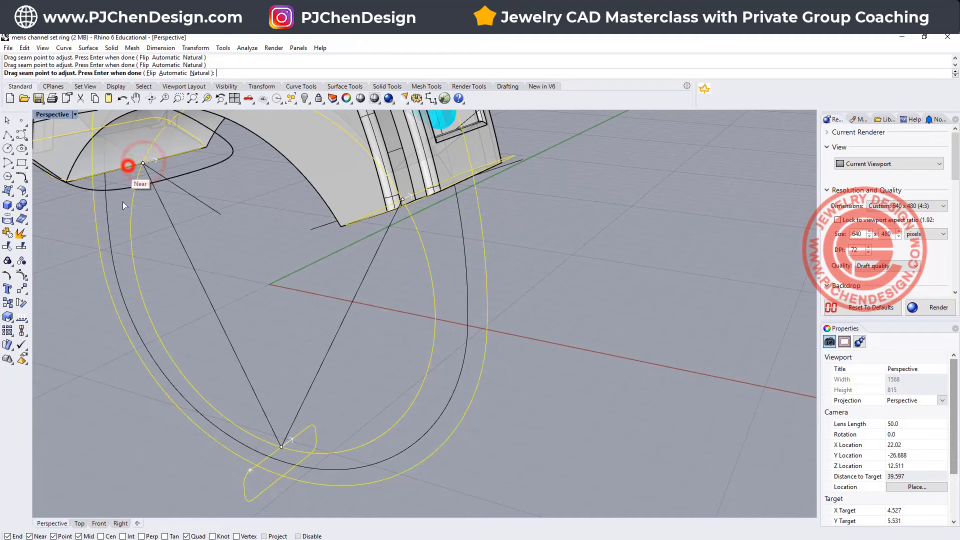
Complete the two-rail shank sweep with the cross sections unchanged and Maintain height enabled.
right_click_drag(621, 329, 639, 337)
key("Return")
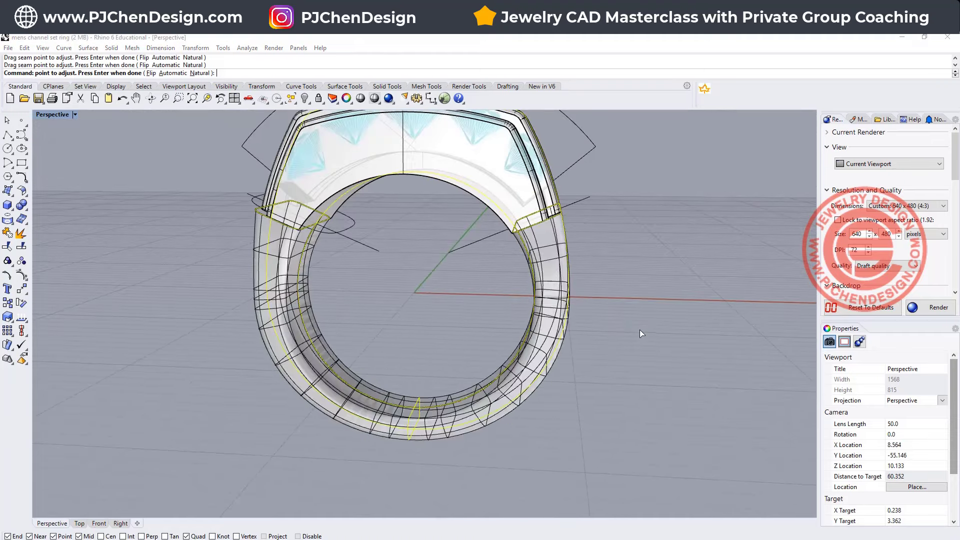
right_click_drag(581, 332, 436, 348)
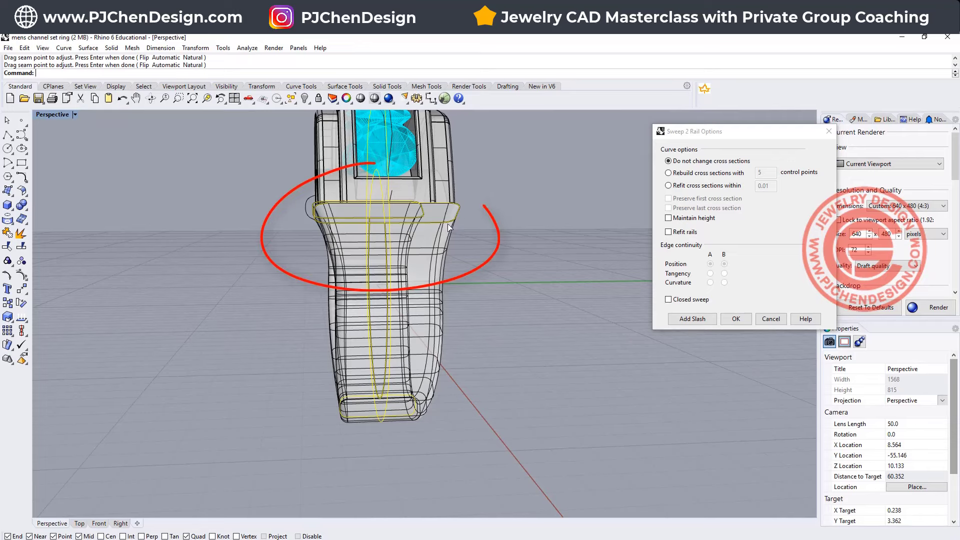
left_click(669, 218)
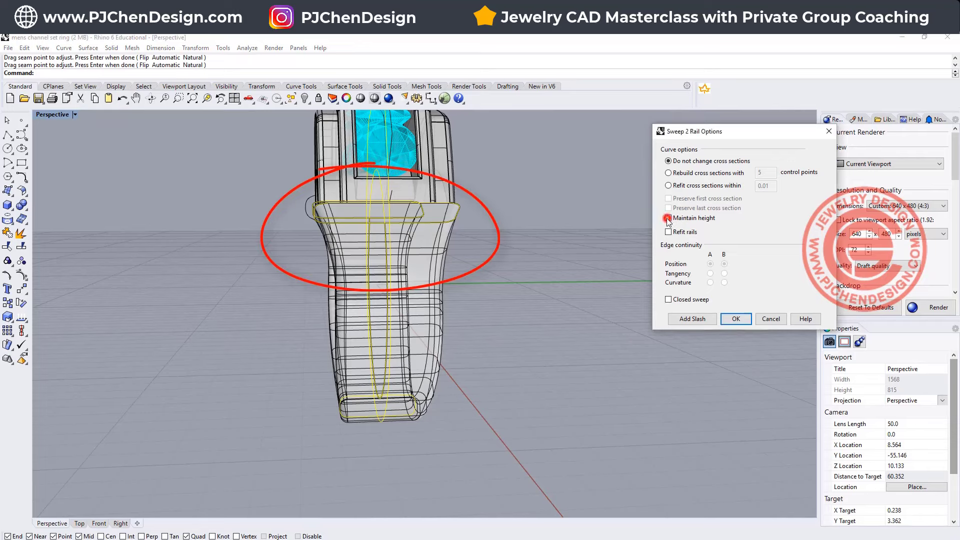
right_click_drag(625, 250, 528, 256)
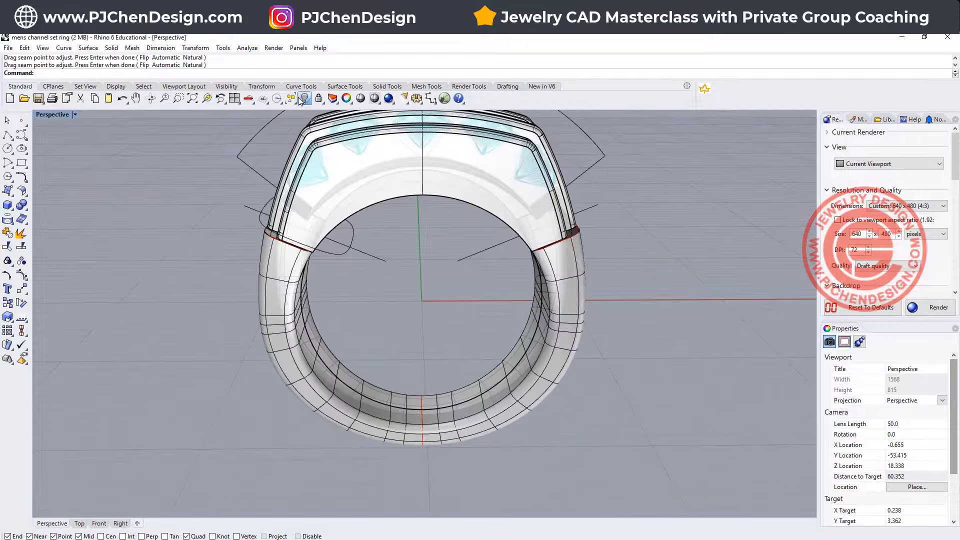
Show the hidden objects and scale the swept shank surface slightly narrower across the ring's width.
right_click(301, 101)
right_click_drag(261, 278, 221, 341)
scroll(457, 245, "up", 4)
left_click(213, 331)
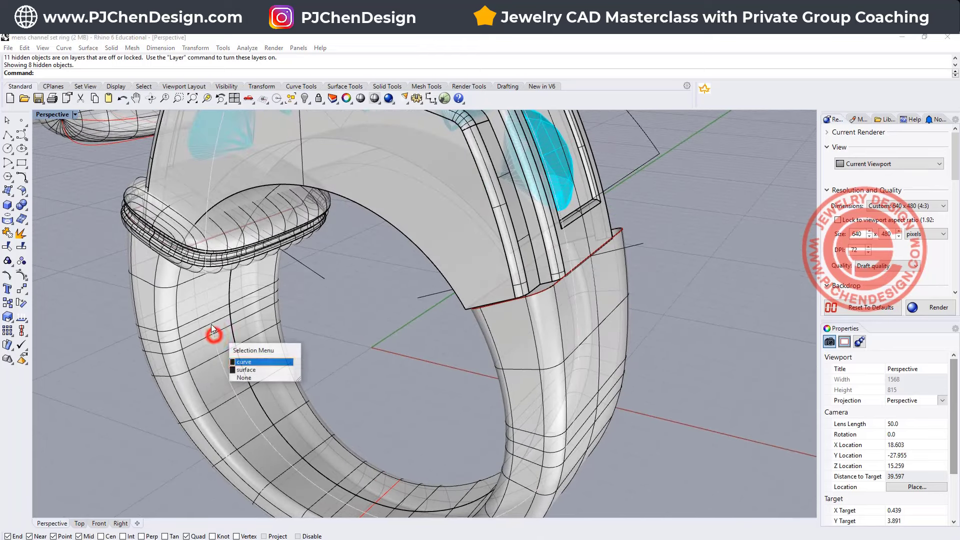
left_click(246, 370)
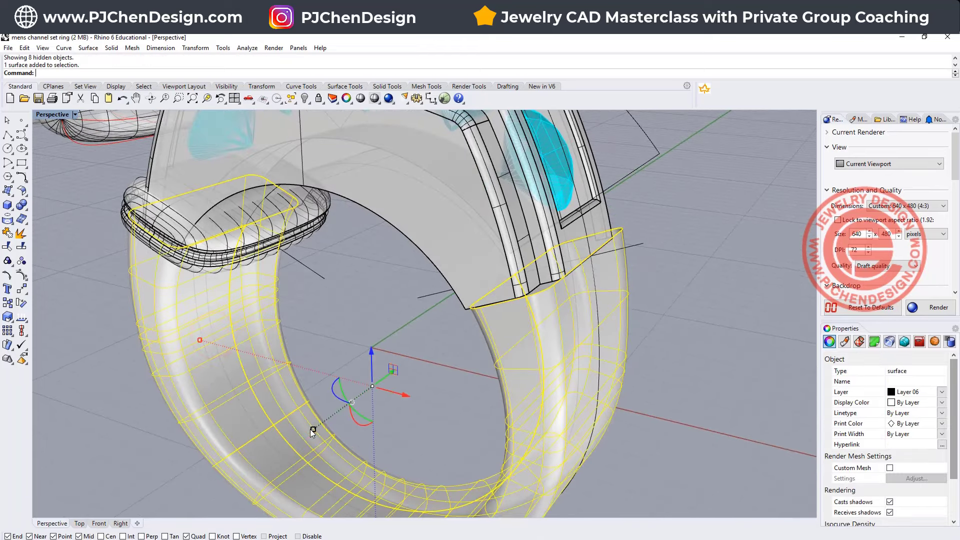
left_click_drag(310, 429, 317, 427)
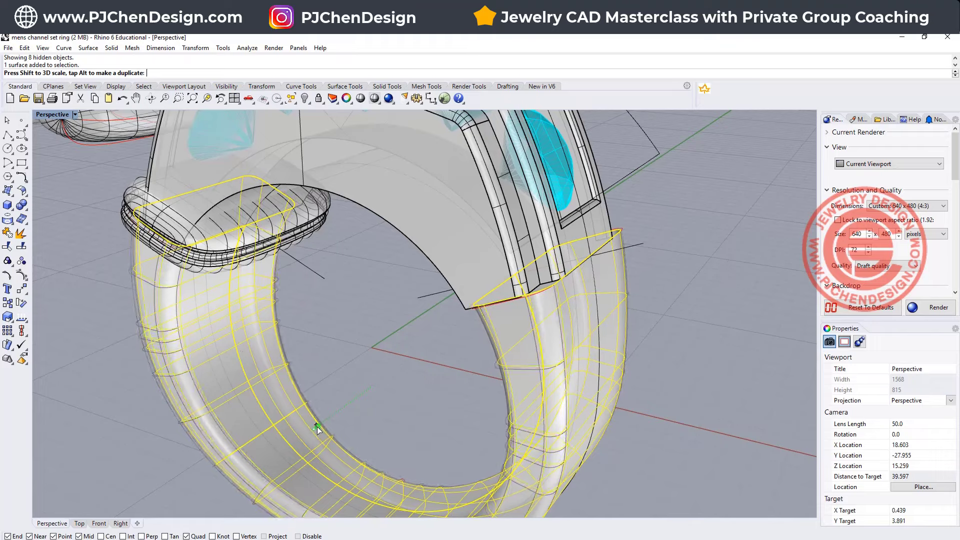
left_click(65, 359)
right_click_drag(65, 359, 371, 332)
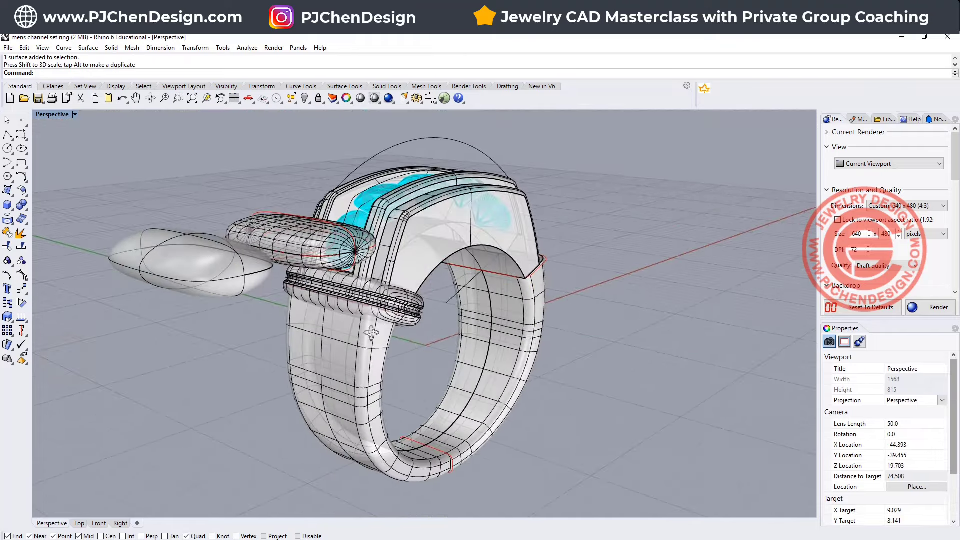
Mirror the solid rounded band to the other end of the setting in the Front view, across a vertical plane through the origin.
left_click(416, 325)
double_click(52, 114)
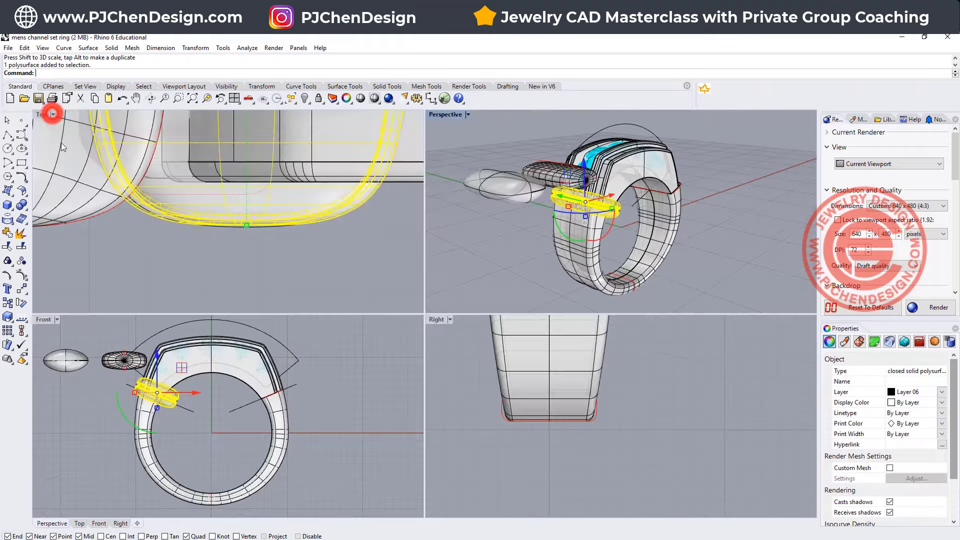
left_click(55, 319)
left_click(25, 292)
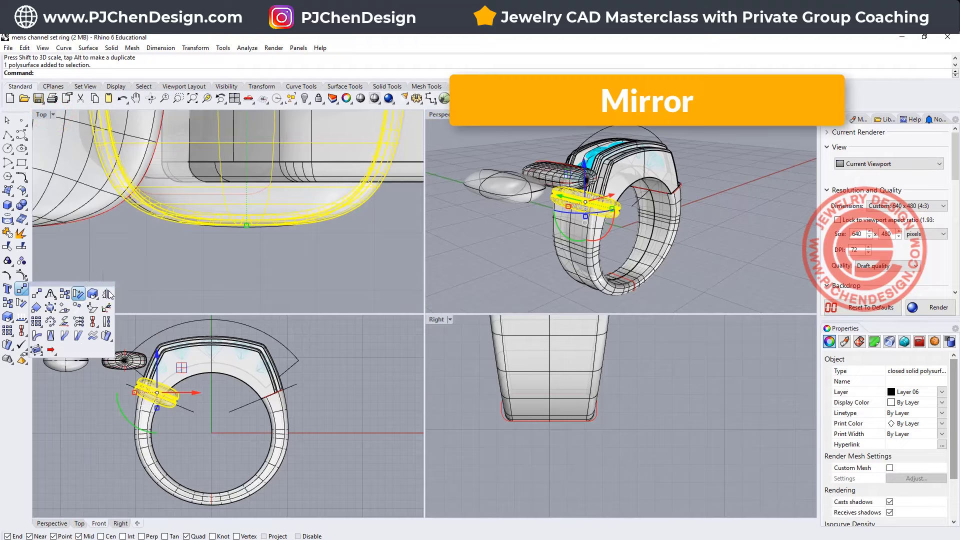
left_click(106, 295)
type("0")
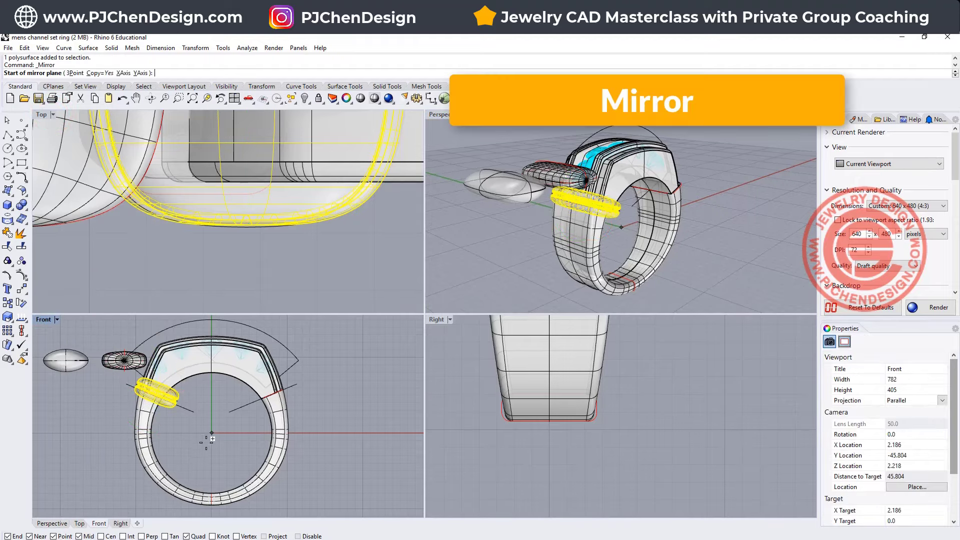
key("Return")
left_click(209, 460)
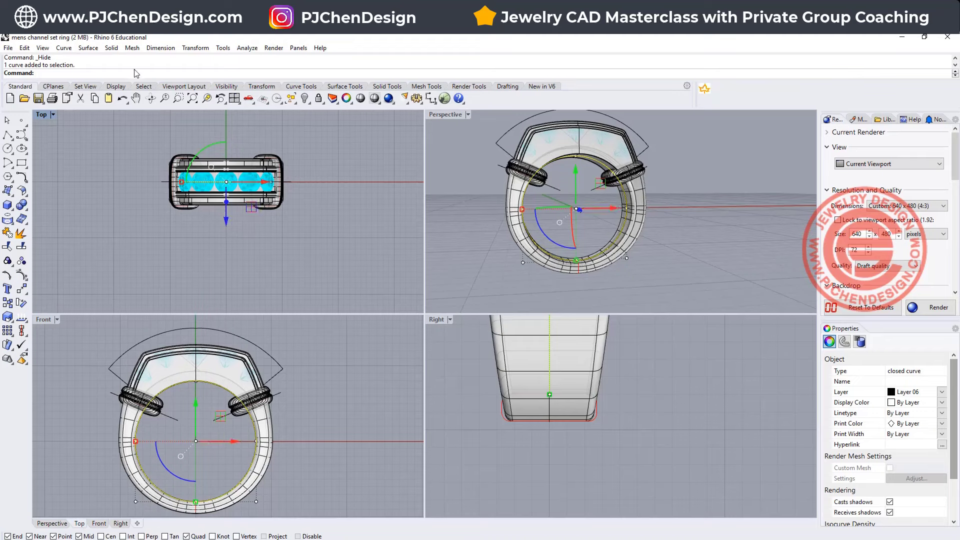
Extrude the inner ring circle straight to both sides into a solid cylinder extending well past the ring's width.
left_click(111, 48)
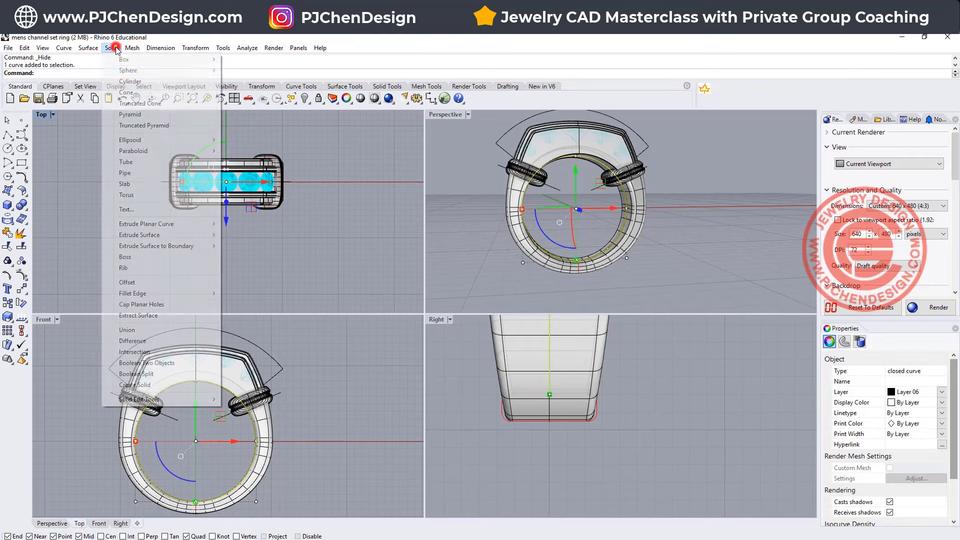
mouse_move(181, 228)
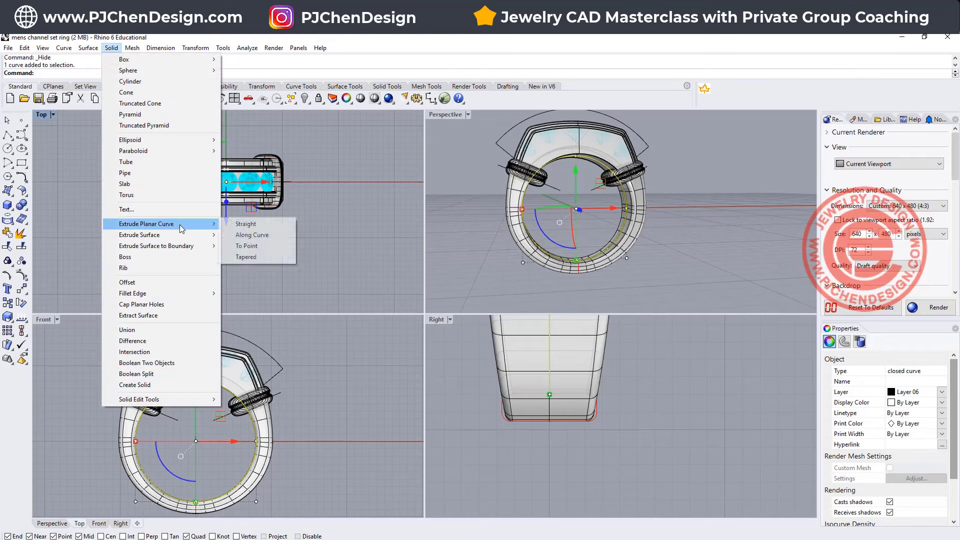
left_click(245, 224)
left_click(210, 118)
left_click(340, 250)
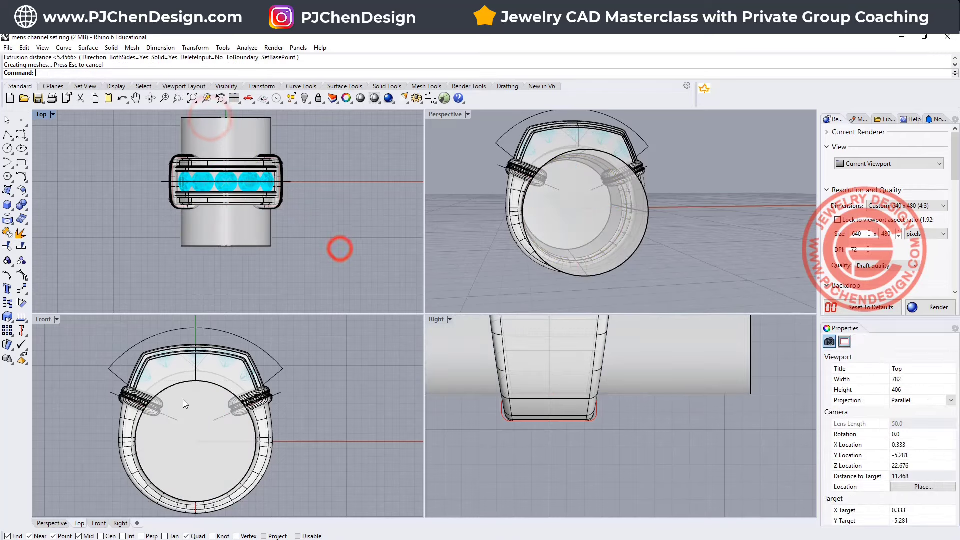
Subtract the finger-hole cylinder from both rounded bands with Boolean Difference and inspect the ring in Rendered display mode.
left_click(22, 204)
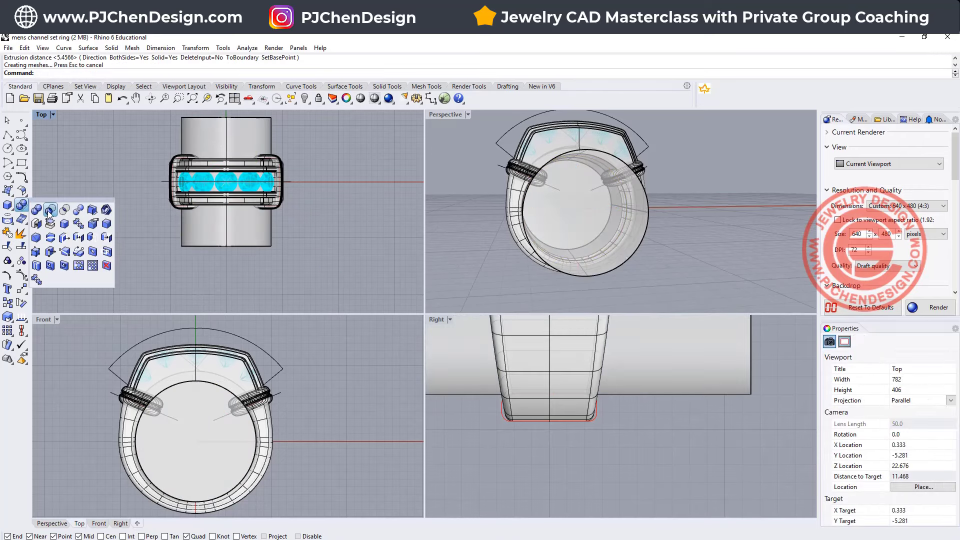
left_click(49, 211)
scroll(115, 378, "up", 3)
left_click(132, 399)
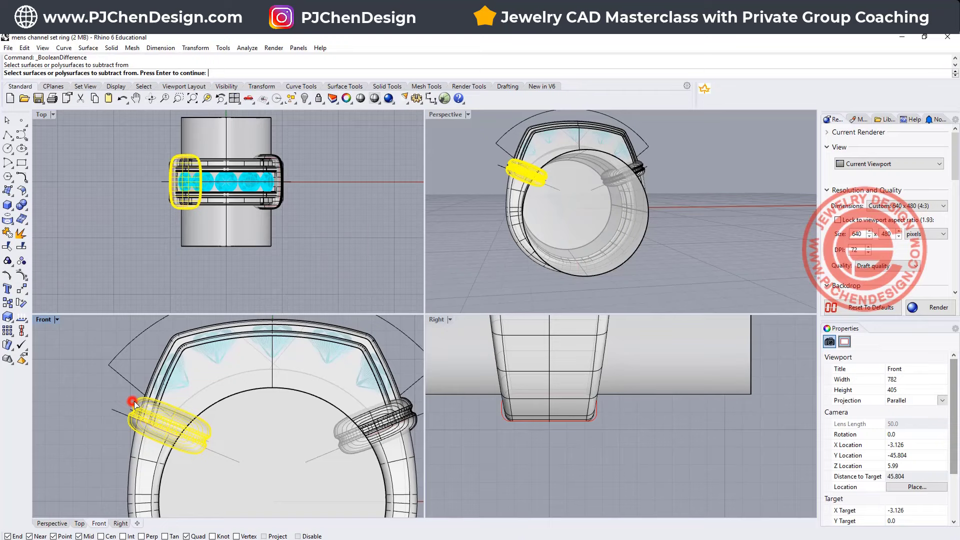
left_click(399, 419)
right_click(261, 422)
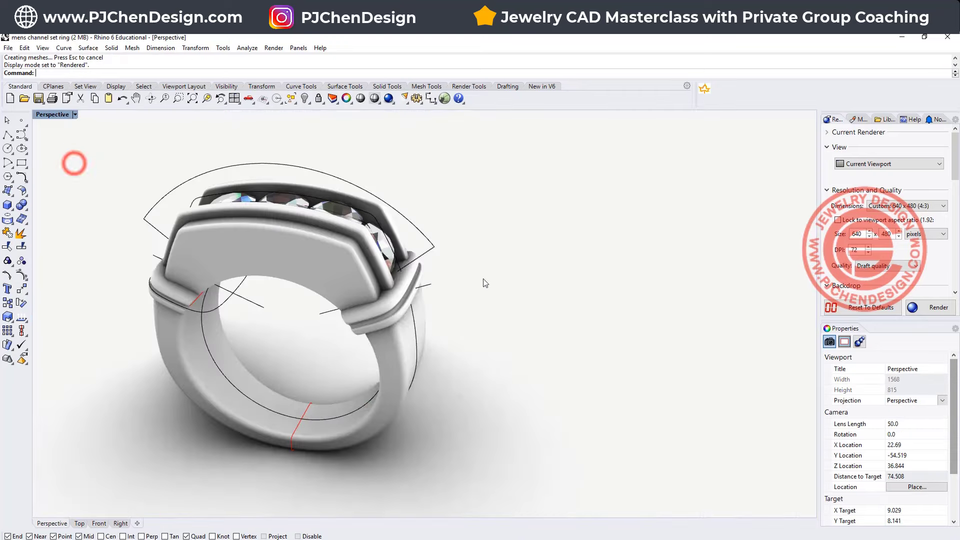
right_click_drag(485, 283, 300, 260)
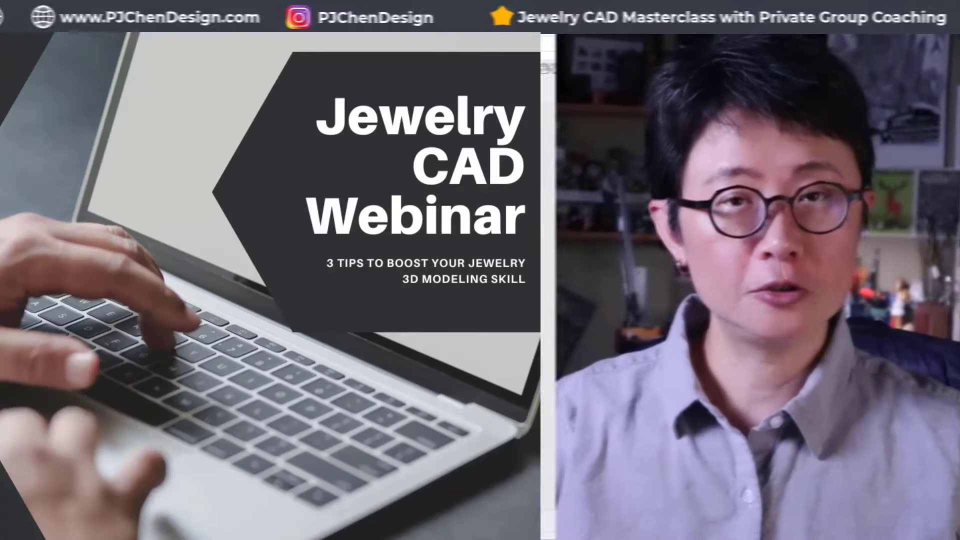